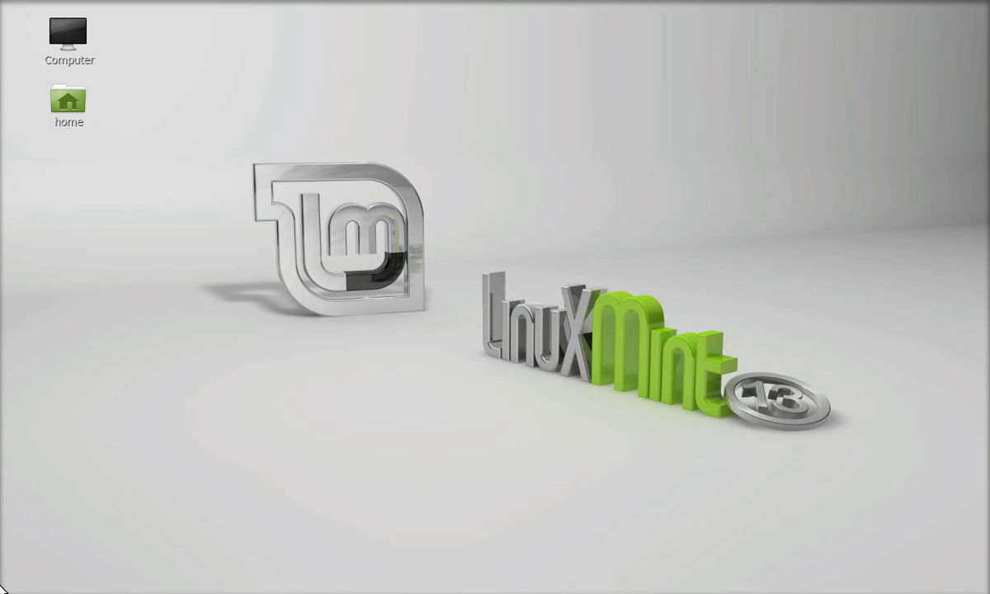
# Step: Launch Calculator by searching 'ca' in the menu and centre its window
pyautogui.press('super')
pyautogui.write('ca')
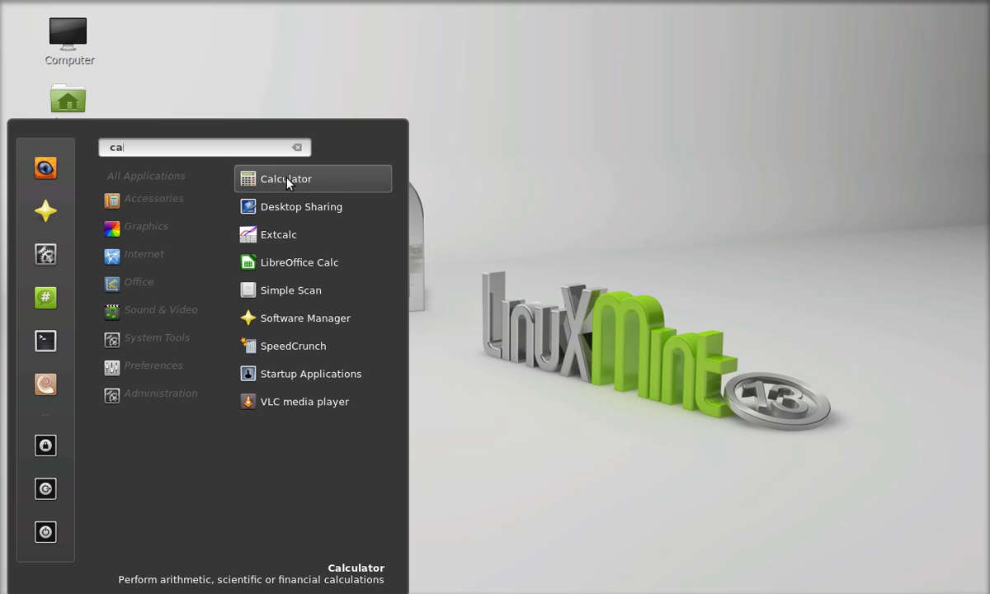
pyautogui.click(287, 183)
pyautogui.moveTo(144, 16)
pyautogui.mouseDown()
pyautogui.moveTo(453, 141)
pyautogui.moveTo(489, 140)
pyautogui.mouseUp()
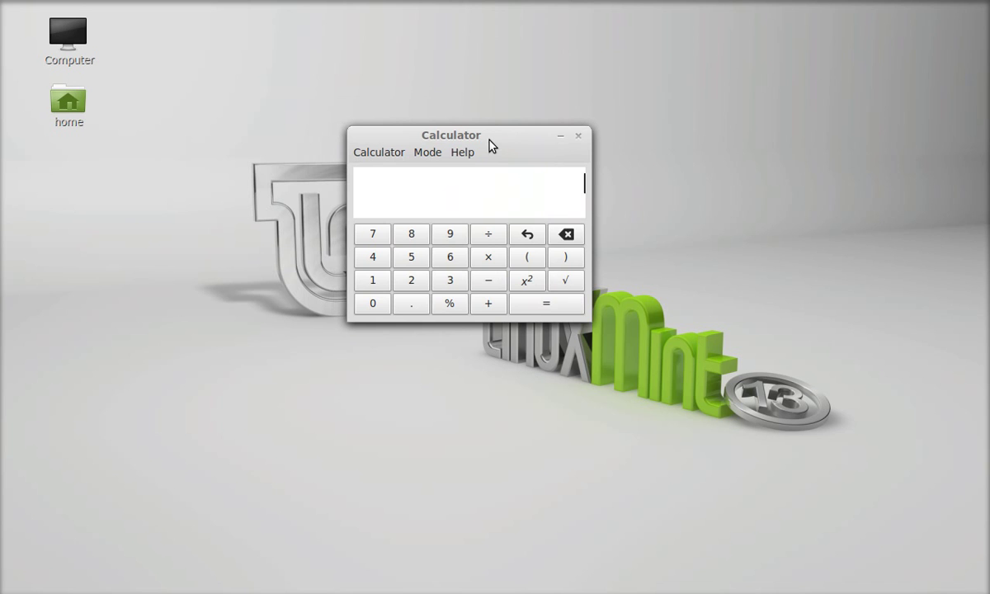
# Step: Check the version in Help > About, then list the Basic, Advanced, Financial and Programming modes
pyautogui.click(463, 152)
pyautogui.click(485, 189)
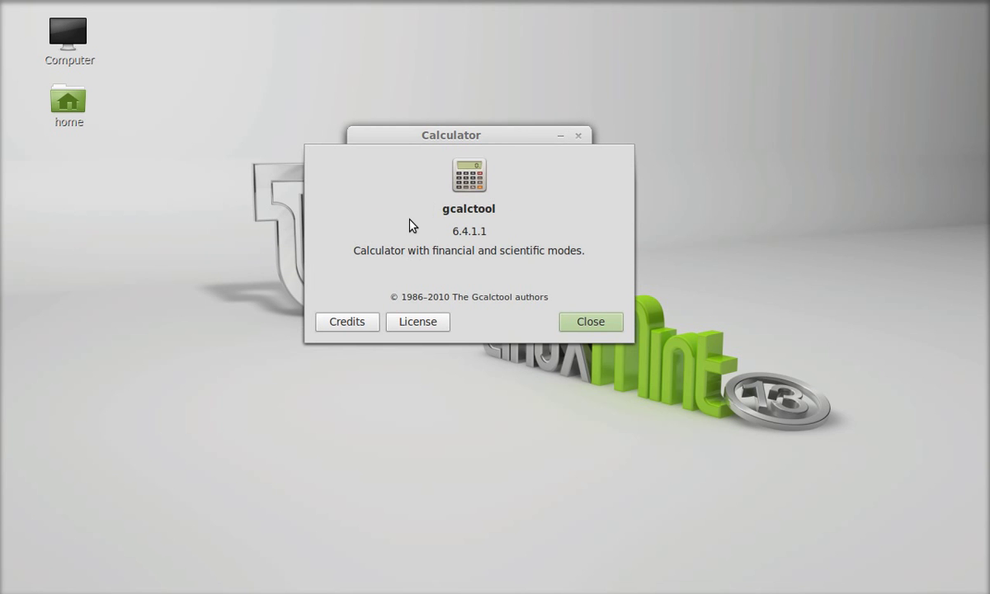
pyautogui.click(580, 328)
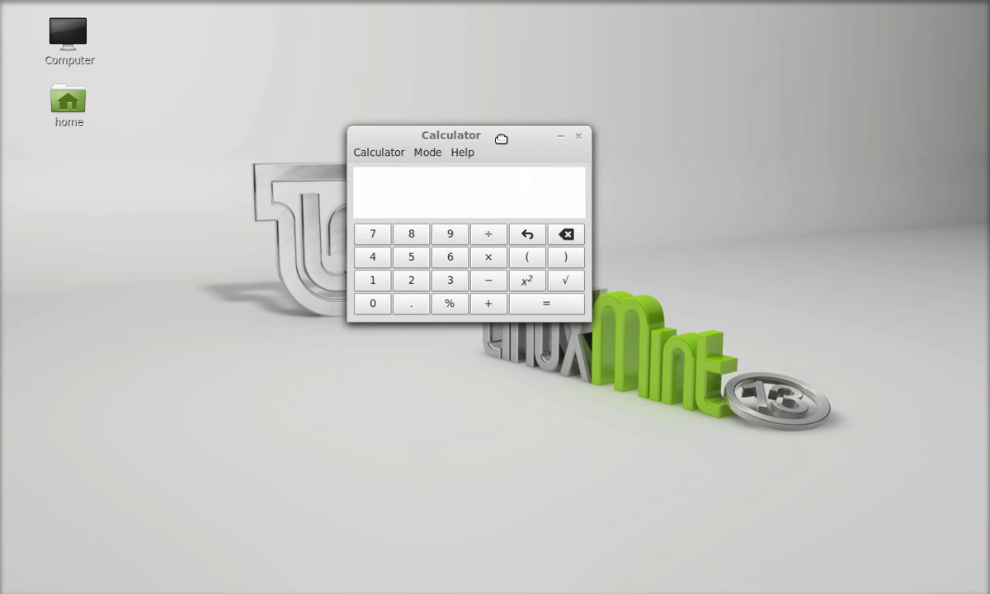
pyautogui.moveTo(502, 137); pyautogui.dragTo(437, 165)
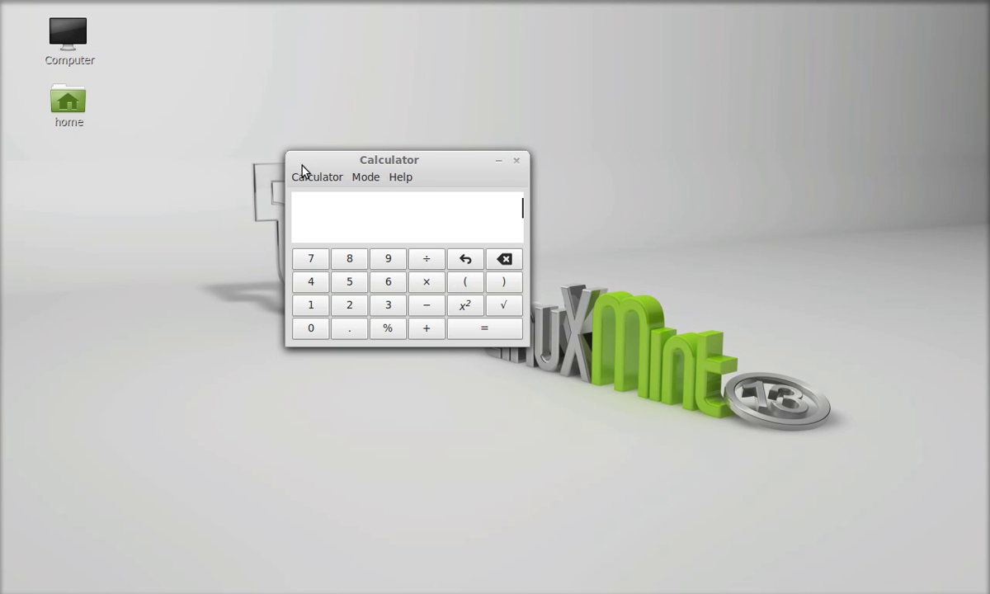
pyautogui.click(368, 182)
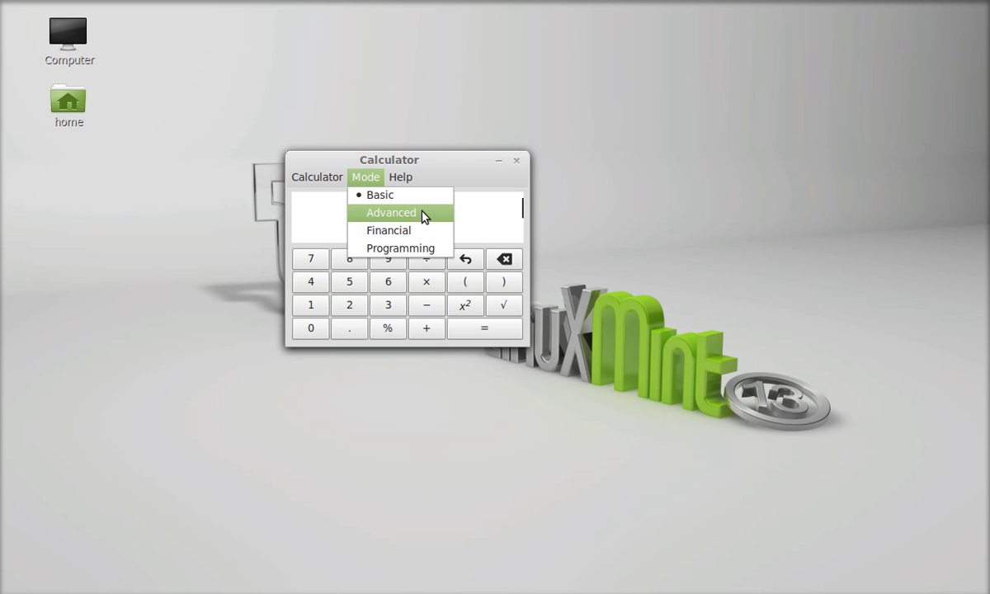
# Step: Switch to Advanced mode, reposition the enlarged window up-left, and reopen the mode list
pyautogui.click(407, 213)
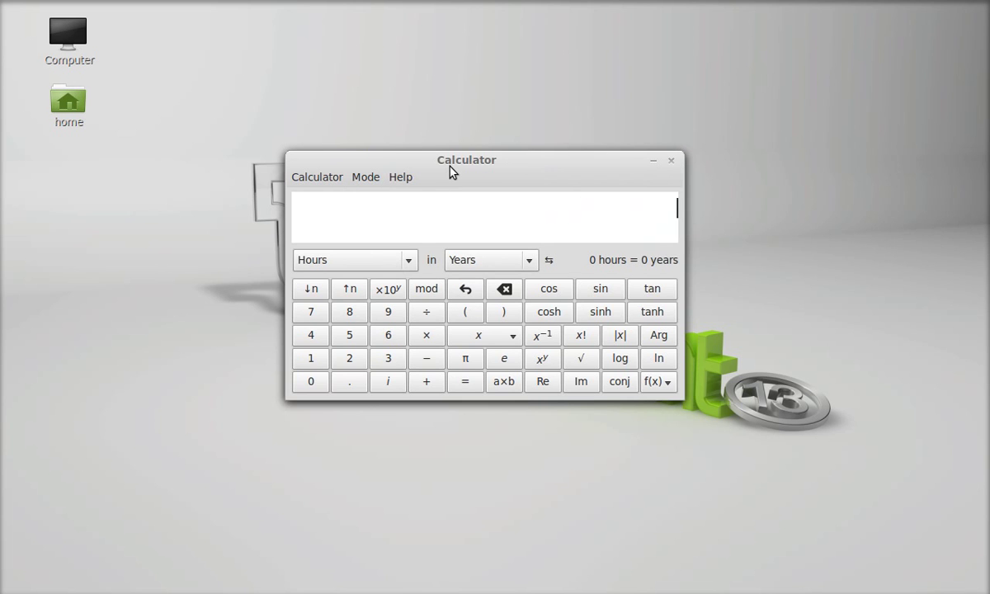
pyautogui.moveTo(450, 161); pyautogui.dragTo(356, 135)
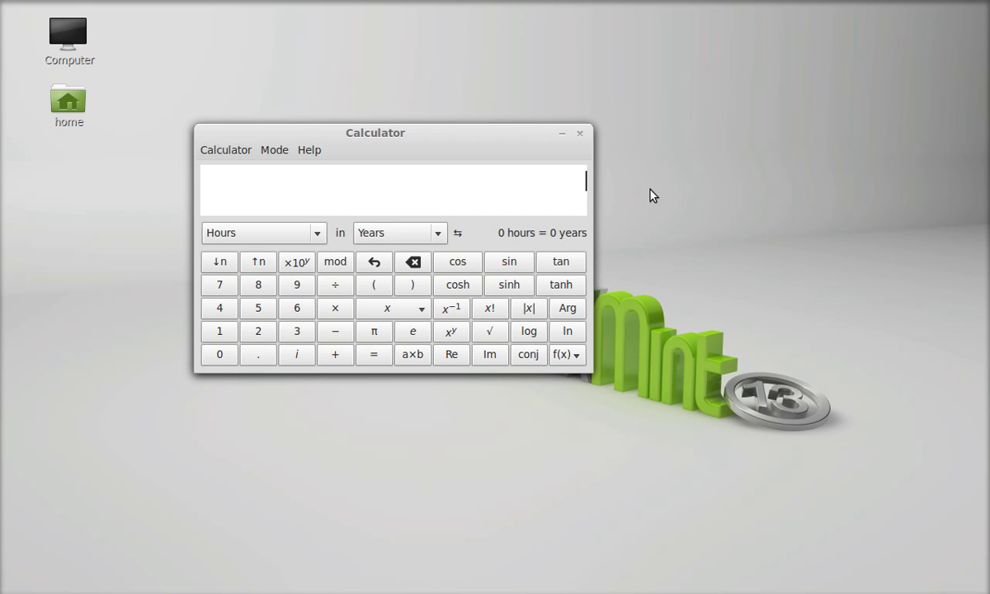
pyautogui.click(285, 154)
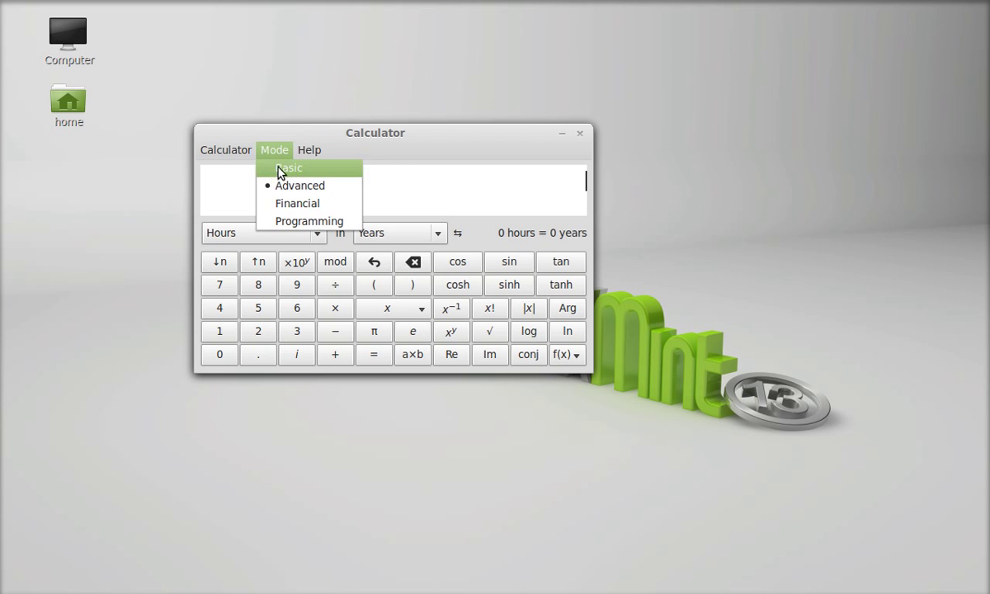
# Step: Switch to Financial mode and shift the window slightly right
pyautogui.click(311, 204)
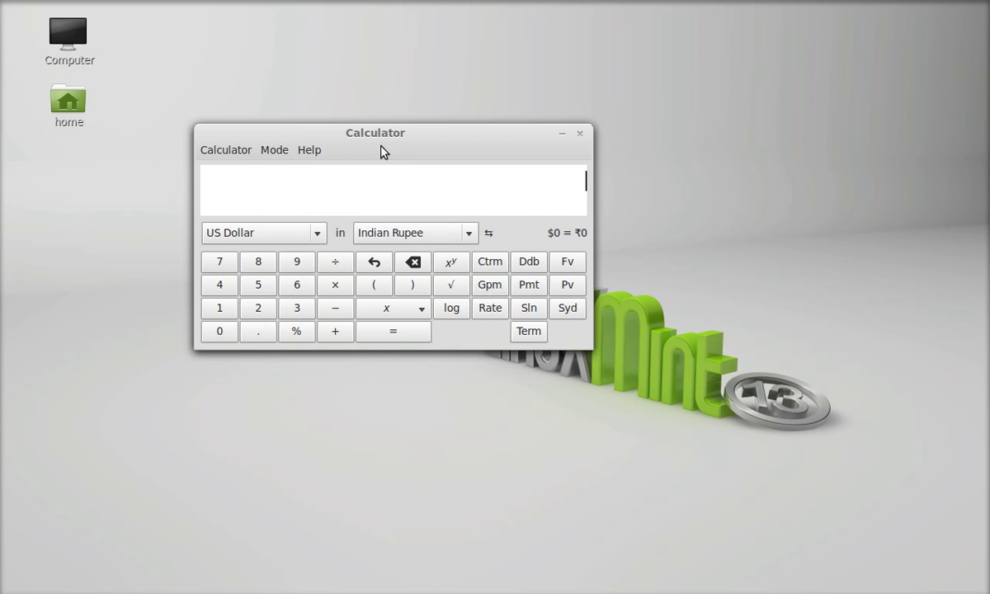
pyautogui.moveTo(412, 135); pyautogui.dragTo(471, 138)
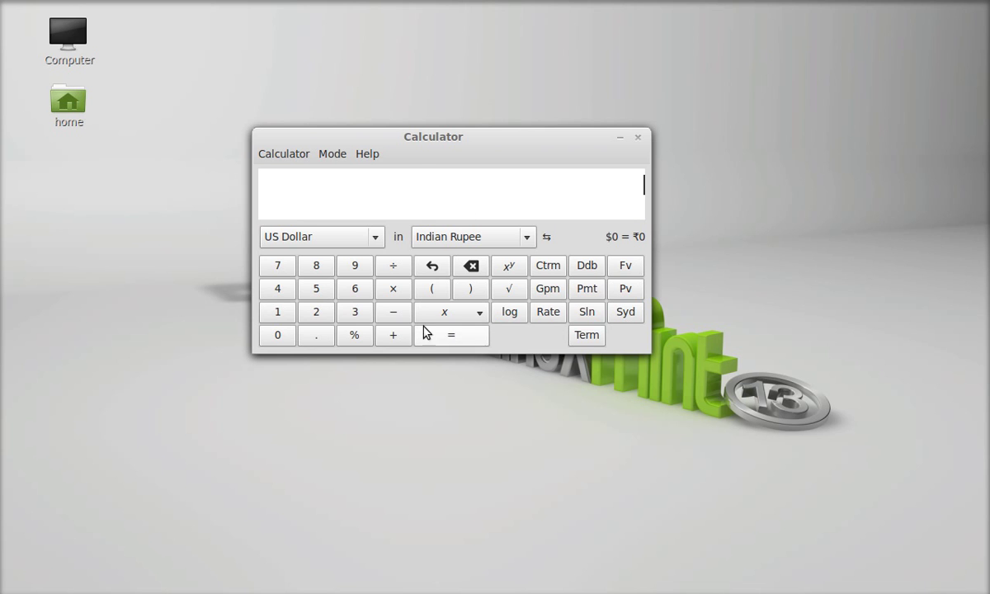
# Step: Choose Programming mode from the mode list and settle the window near the top left
pyautogui.click(343, 161)
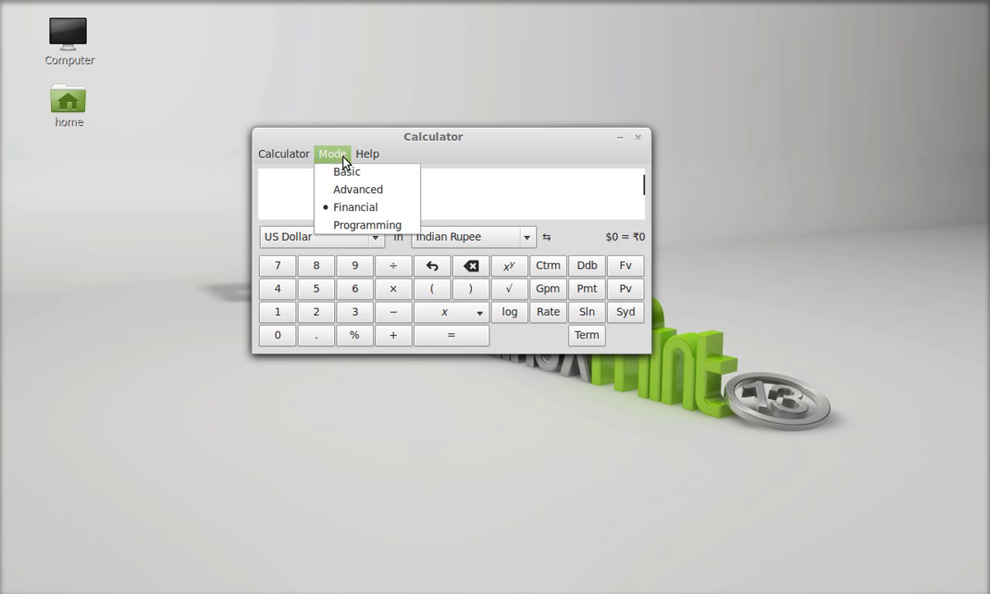
pyautogui.click(384, 223)
pyautogui.moveTo(432, 136); pyautogui.dragTo(376, 122)
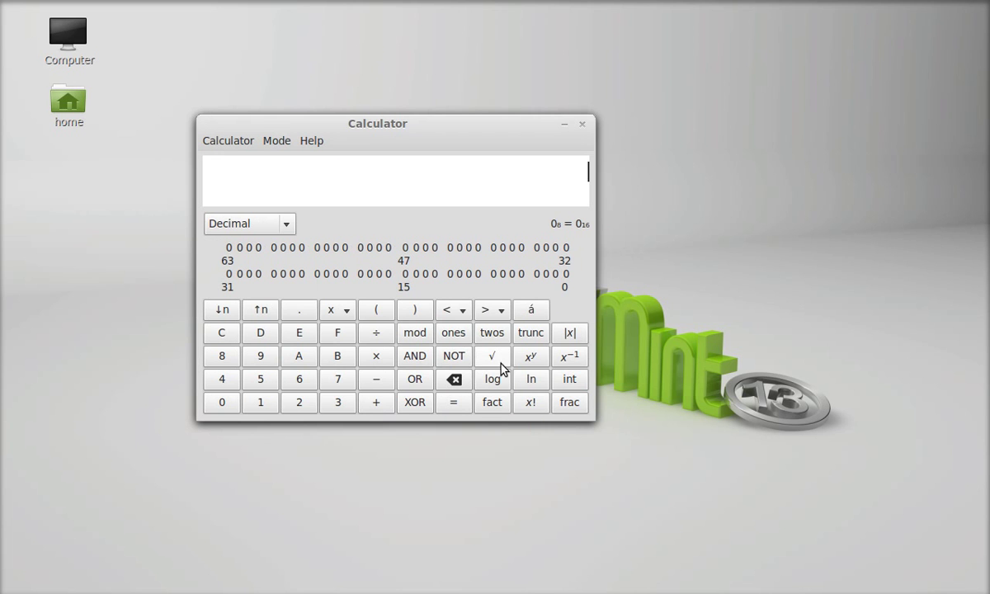
pyautogui.moveTo(365, 135); pyautogui.dragTo(320, 120)
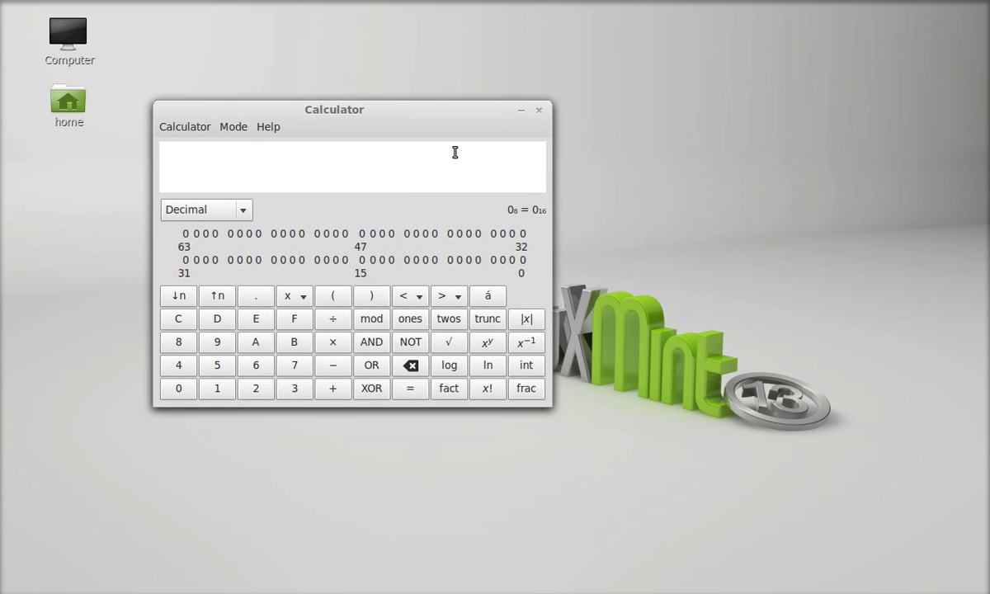
pyautogui.moveTo(420, 113); pyautogui.dragTo(479, 121)
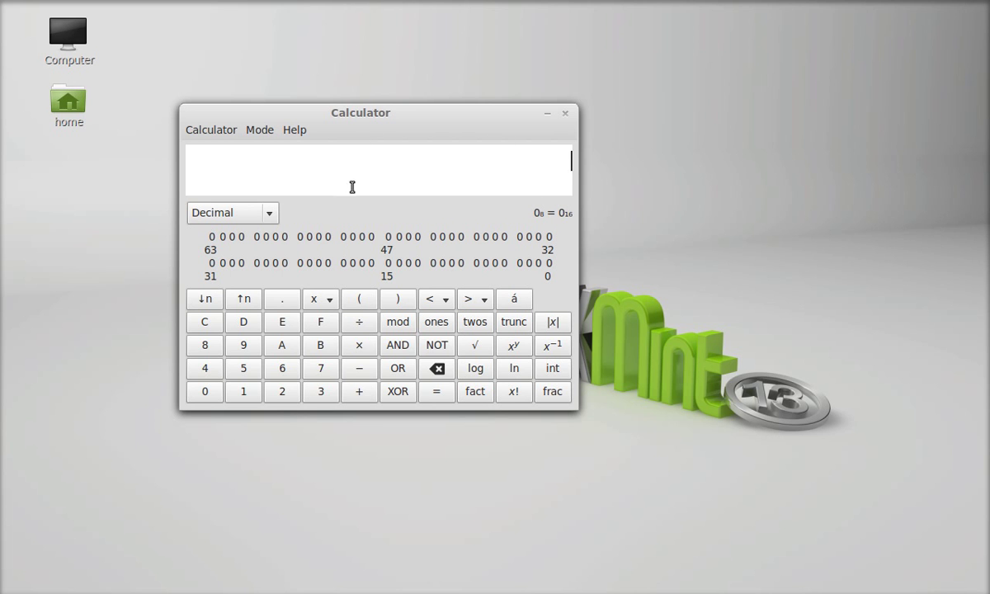
pyautogui.moveTo(367, 116); pyautogui.dragTo(358, 109)
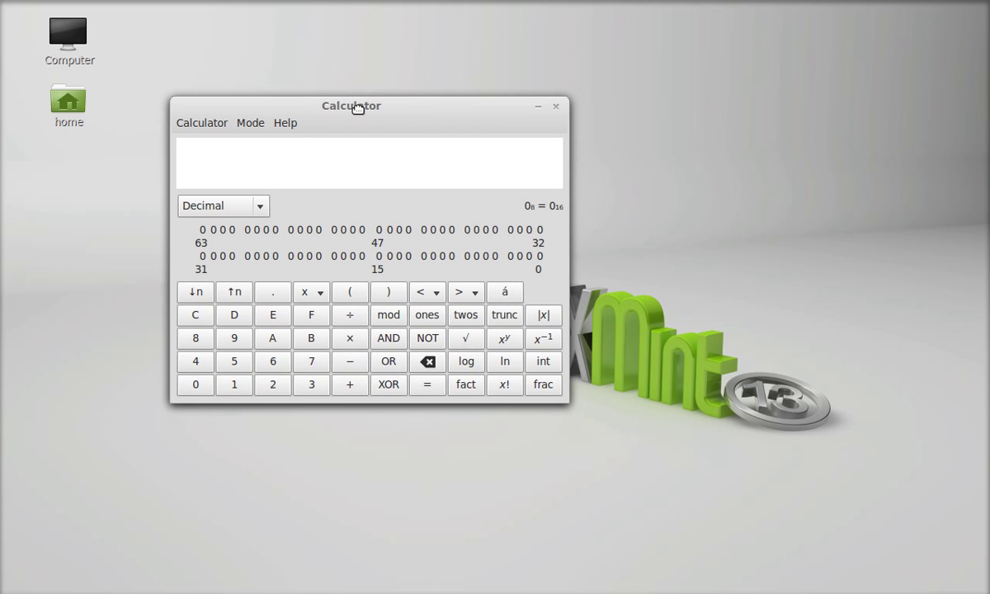
# Step: Close Calculator and view SpeedCrunch marked Installed in Software Manager
pyautogui.click(556, 108)
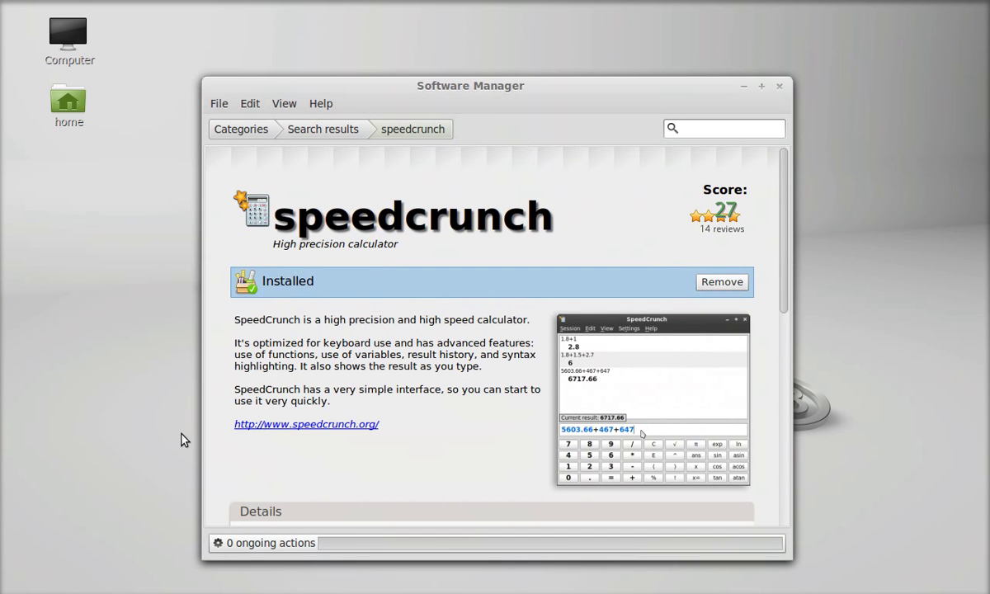
pyautogui.moveTo(526, 87); pyautogui.dragTo(505, 64)
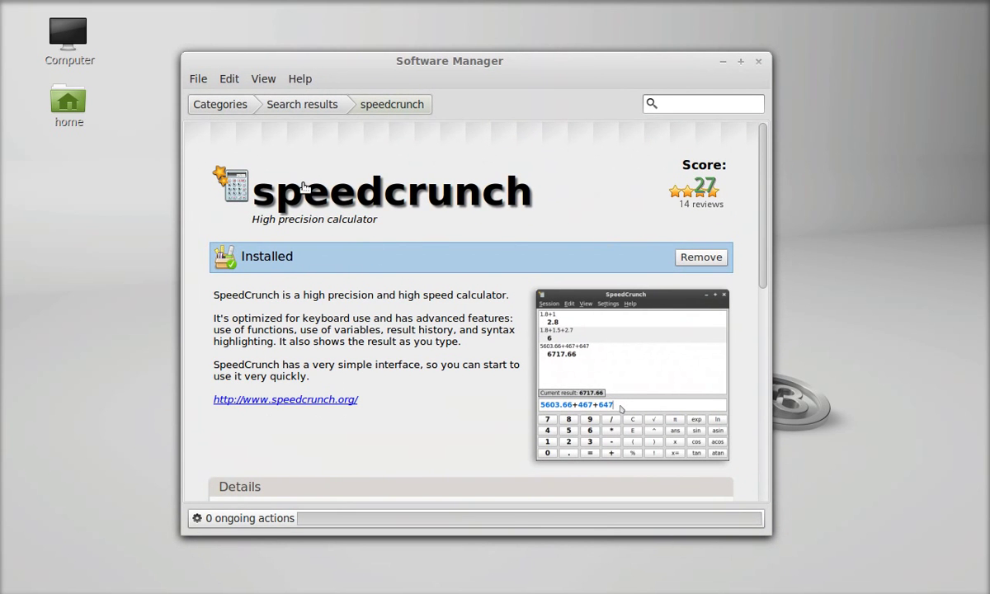
# Step: Close Software Manager, launch SpeedCrunch via menu search 'sp', and position it near centre
pyautogui.click(759, 66)
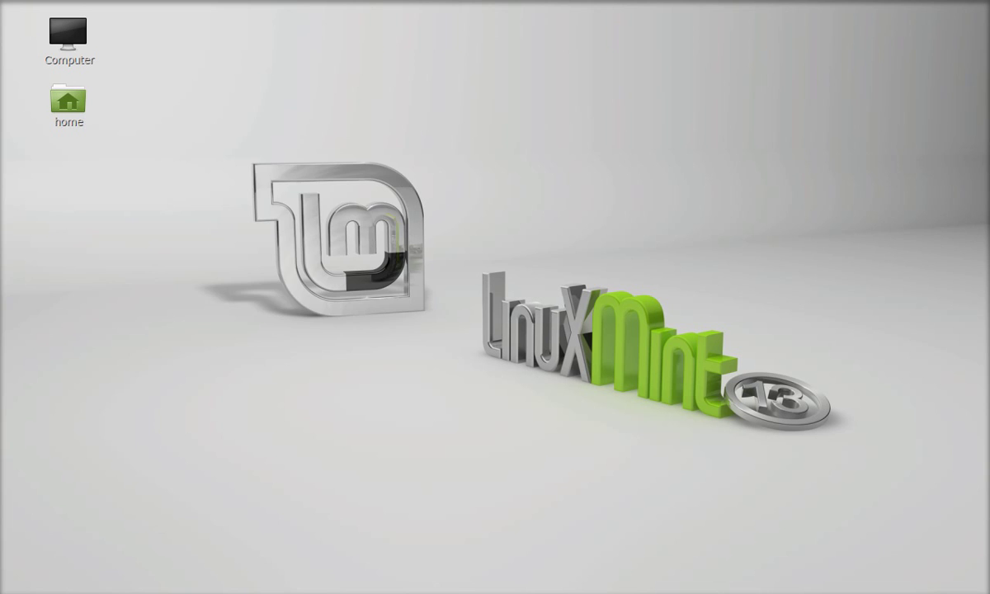
pyautogui.press('super')
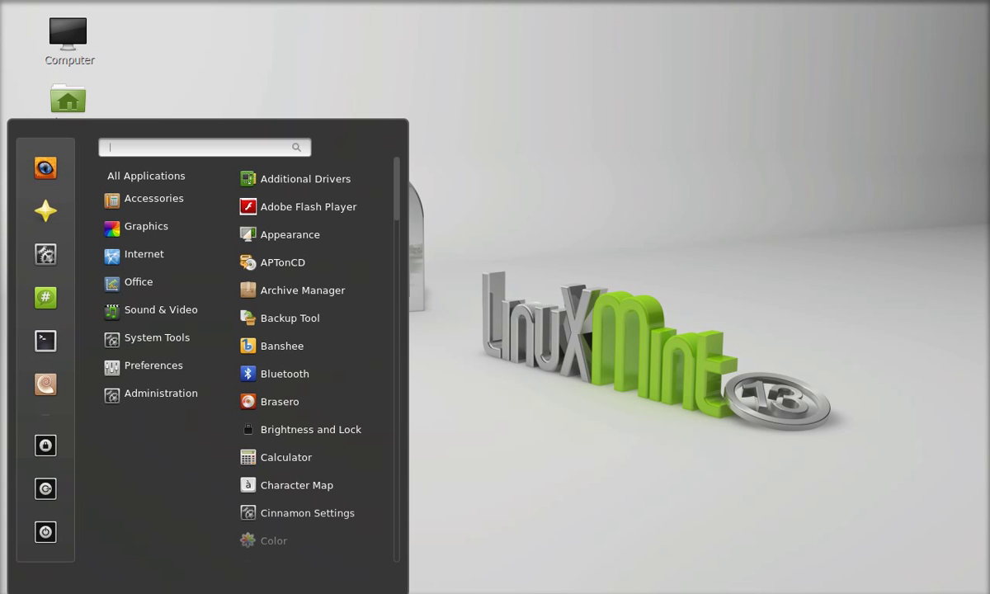
pyautogui.write('sp')
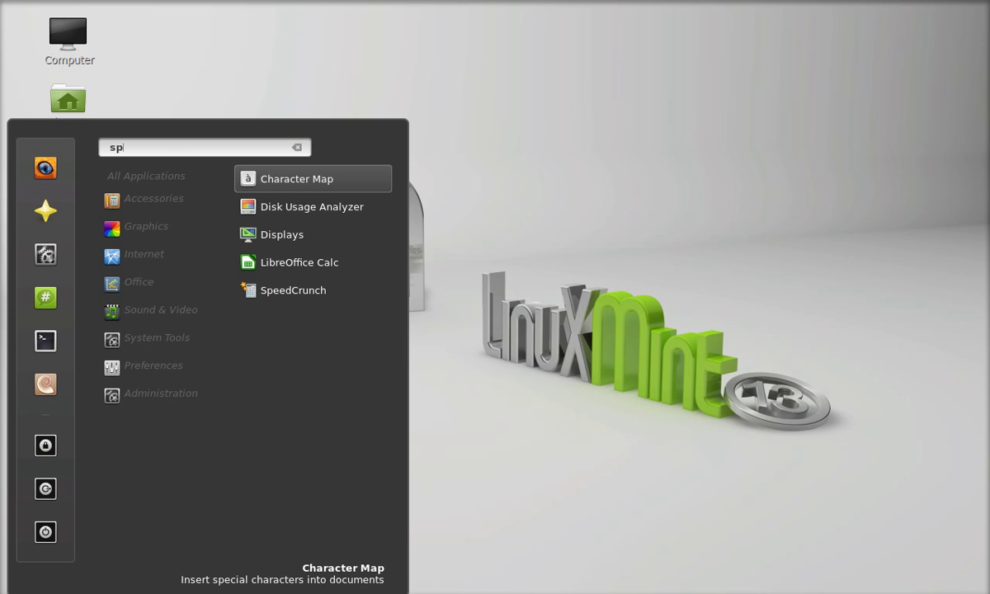
pyautogui.click(293, 290)
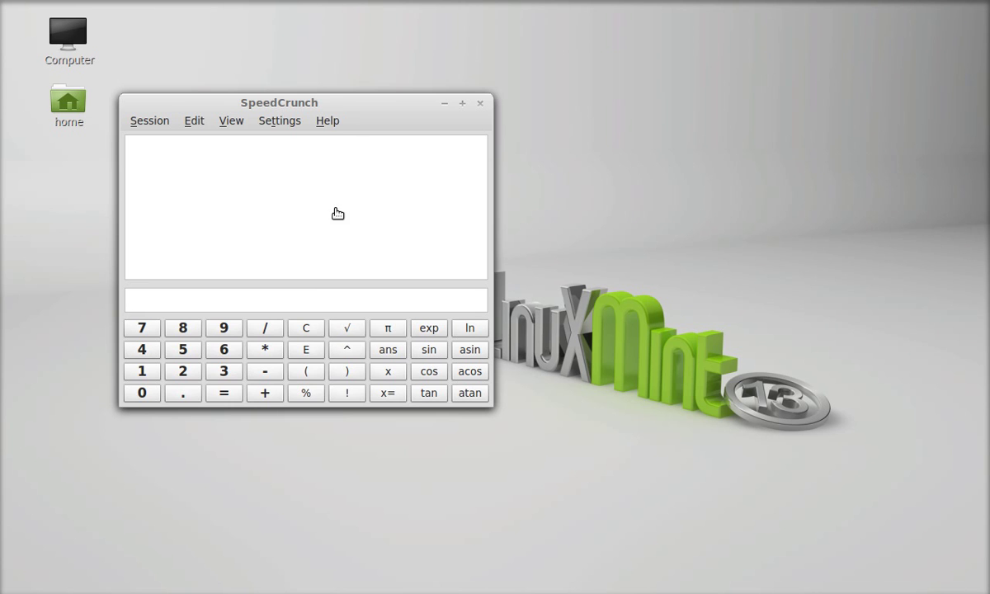
pyautogui.moveTo(336, 103); pyautogui.dragTo(549, 47)
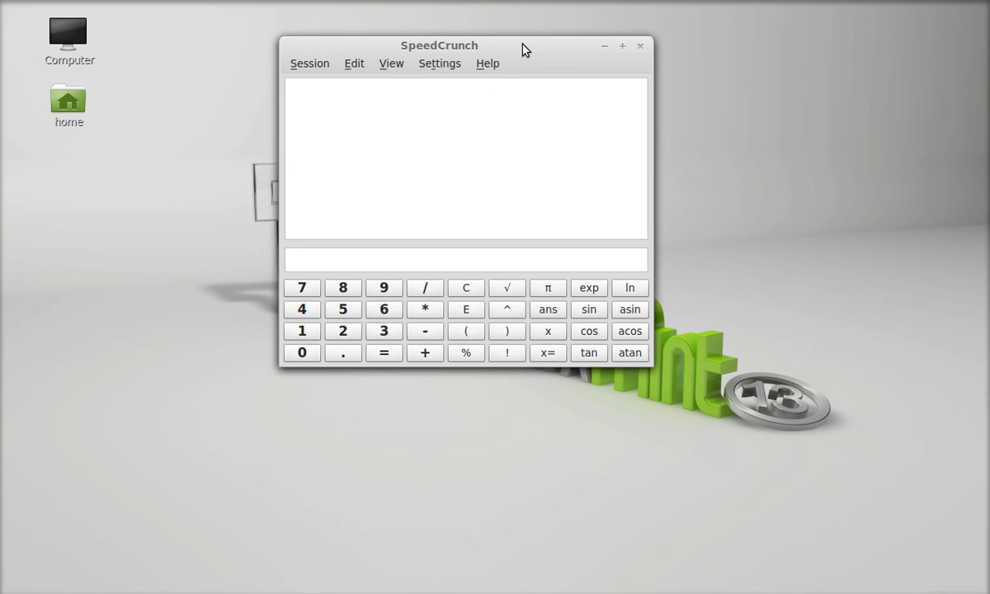
pyautogui.moveTo(522, 49); pyautogui.dragTo(512, 63)
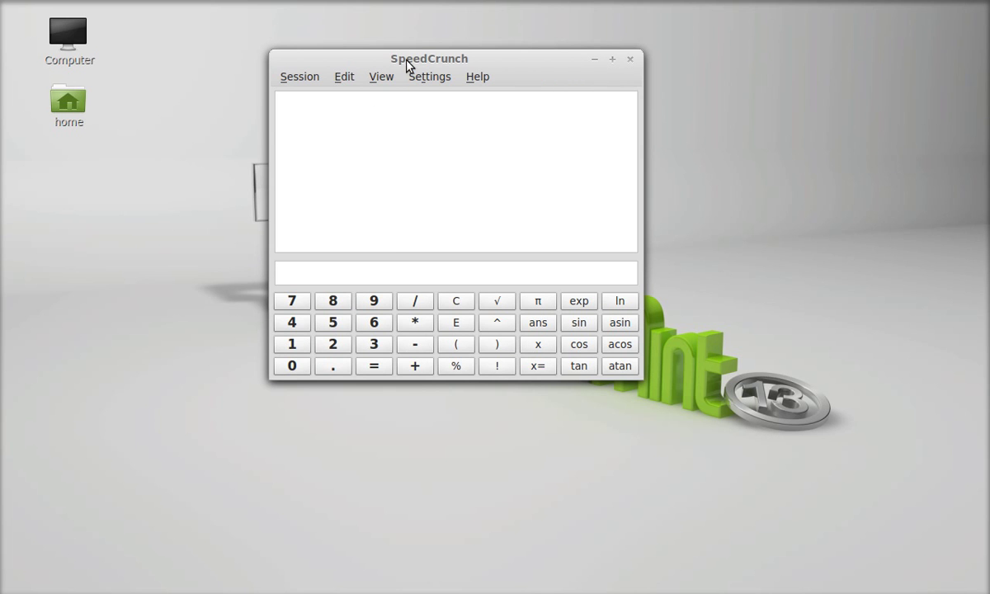
pyautogui.moveTo(407, 65); pyautogui.dragTo(397, 77)
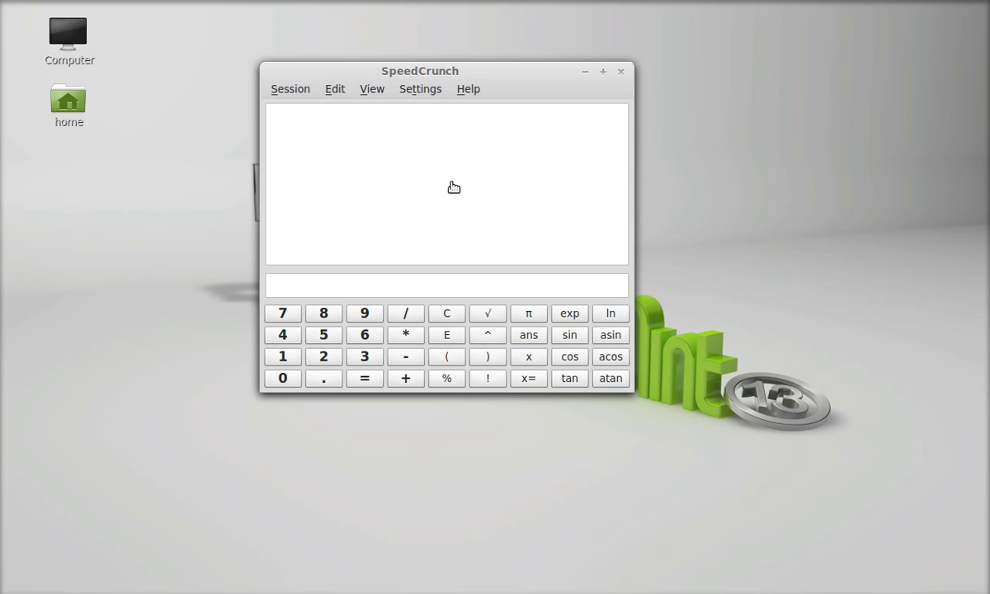
# Step: Close SpeedCrunch, confirm extcalc shows Installed in Software Manager, then close it
pyautogui.click(621, 72)
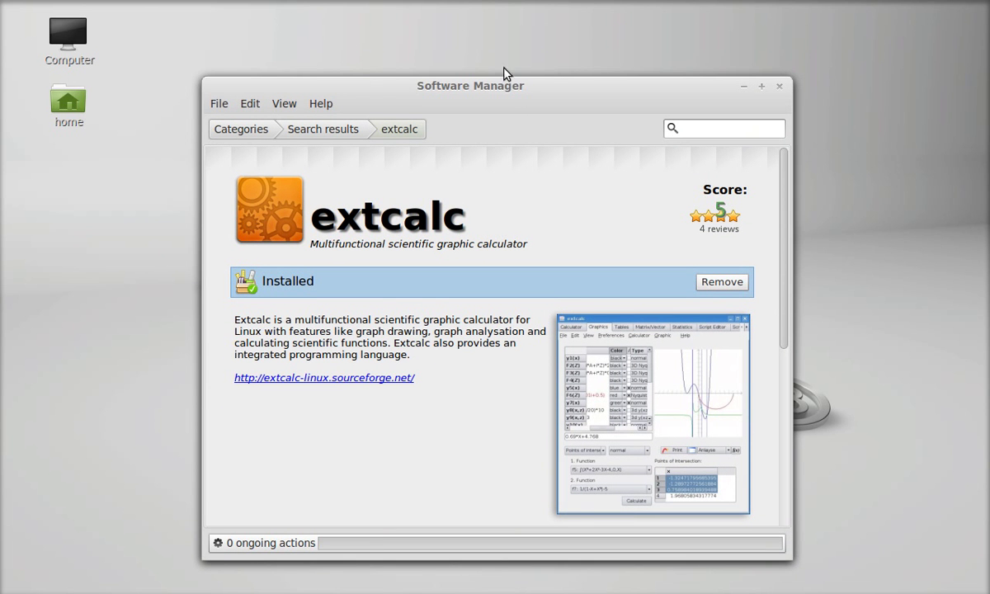
pyautogui.moveTo(504, 86); pyautogui.dragTo(495, 65)
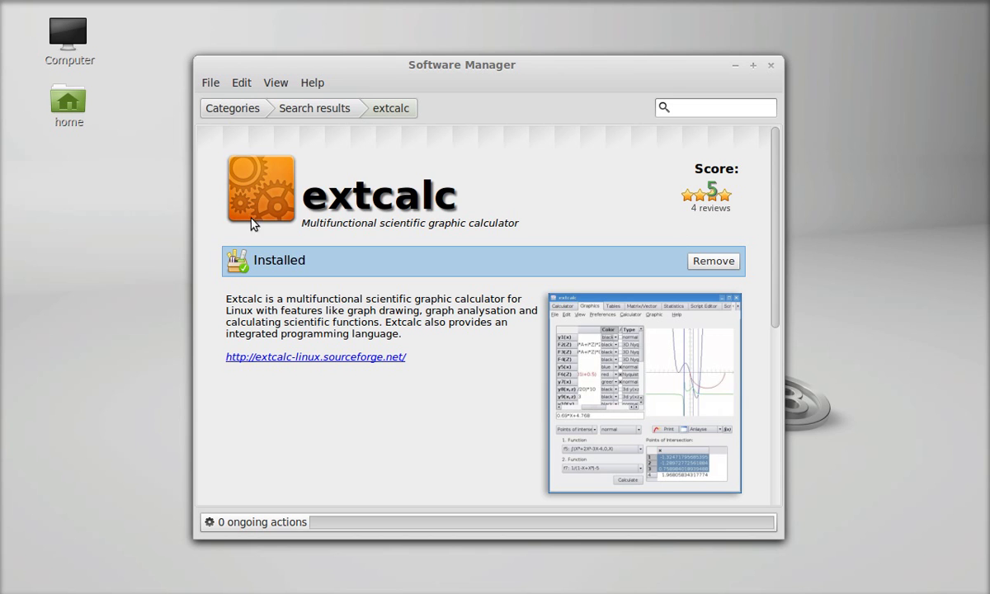
pyautogui.moveTo(663, 73); pyautogui.dragTo(657, 63)
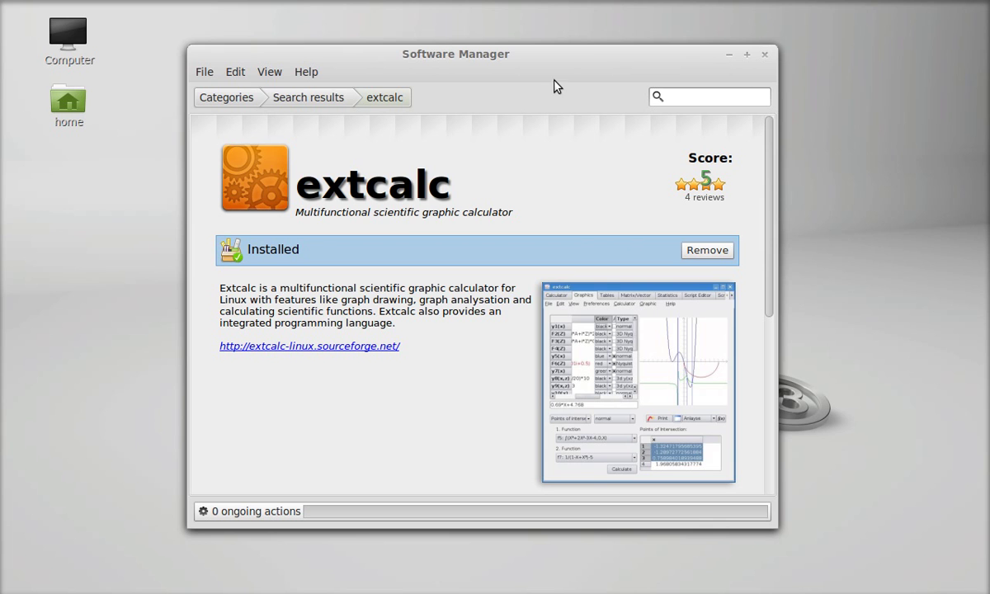
pyautogui.click(764, 55)
# Step: Launch Extcalc by searching 'ext' and move it to the top centre
pyautogui.press('super')
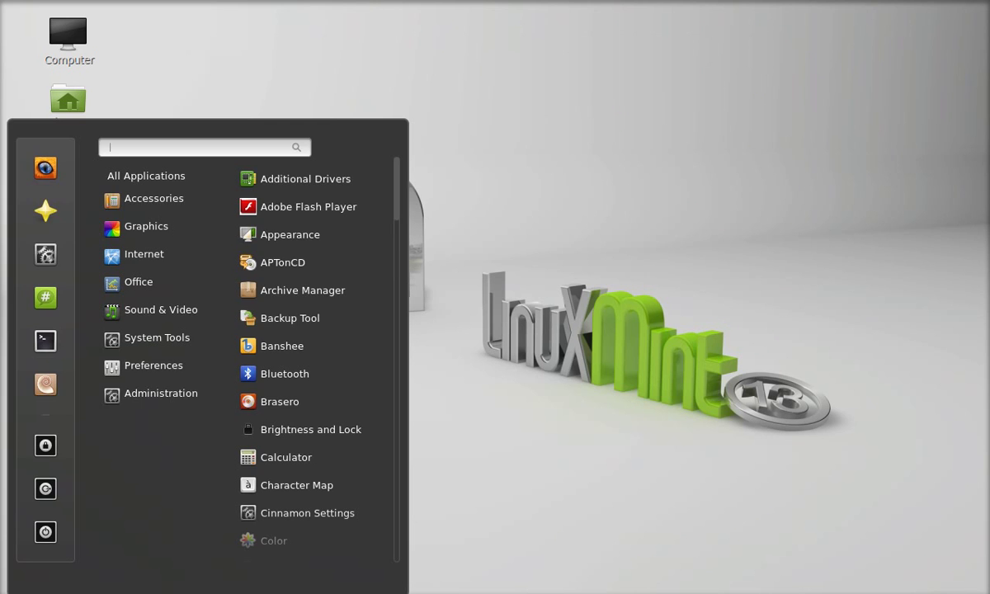
pyautogui.write('ext')
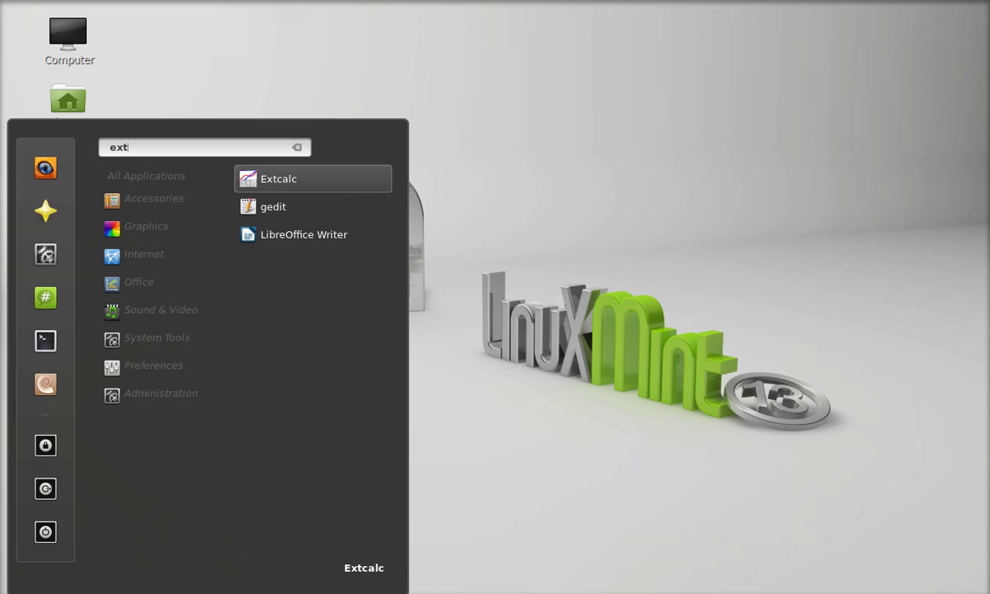
pyautogui.click(327, 177)
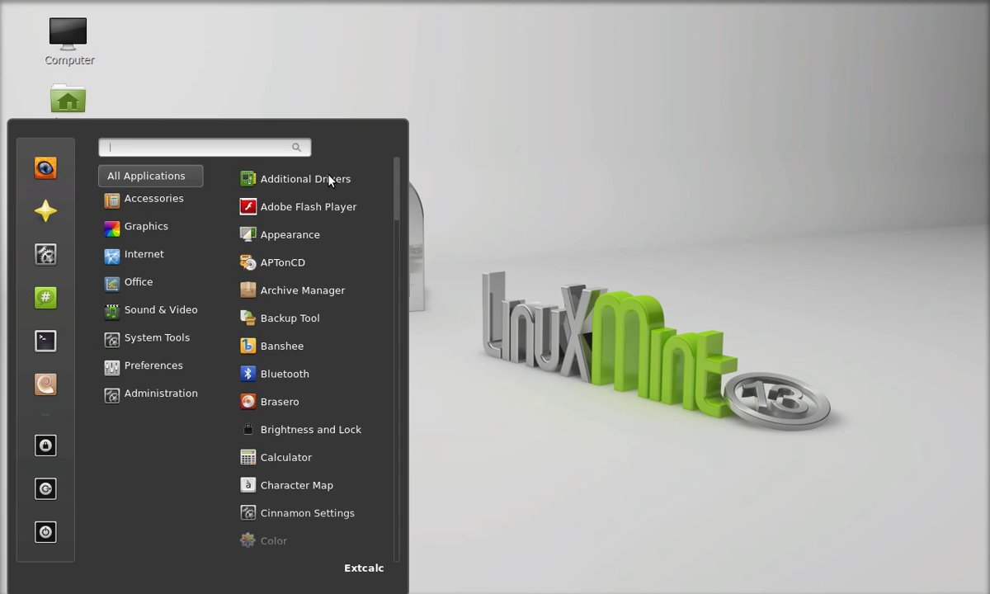
pyautogui.moveTo(323, 18)
pyautogui.mouseDown()
pyautogui.moveTo(575, 14)
pyautogui.moveTo(568, 22)
pyautogui.mouseUp()
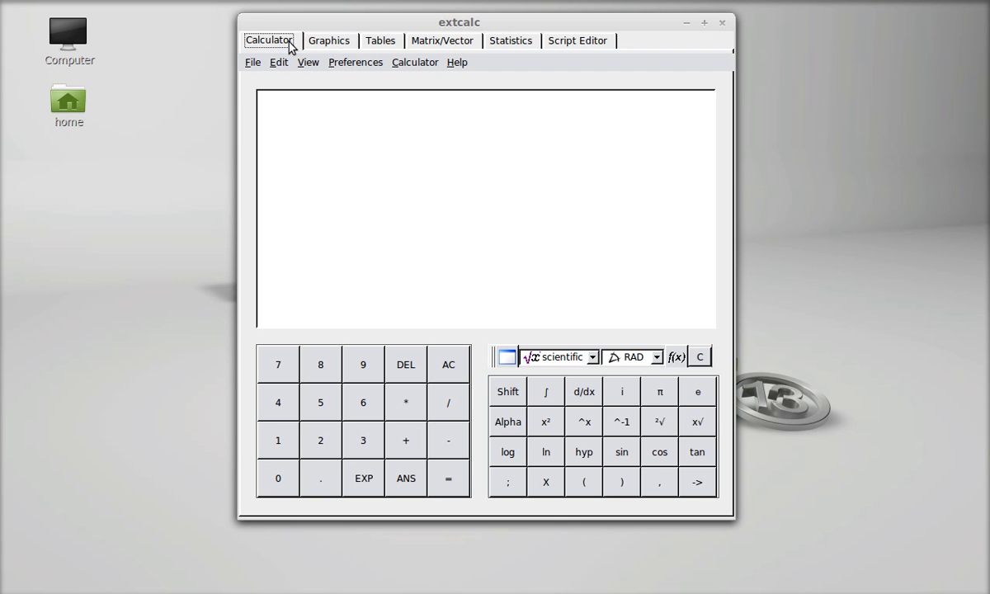
# Step: Browse extcalc's Graphics, Tables and Matrix/Vector tabs
pyautogui.click(328, 43)
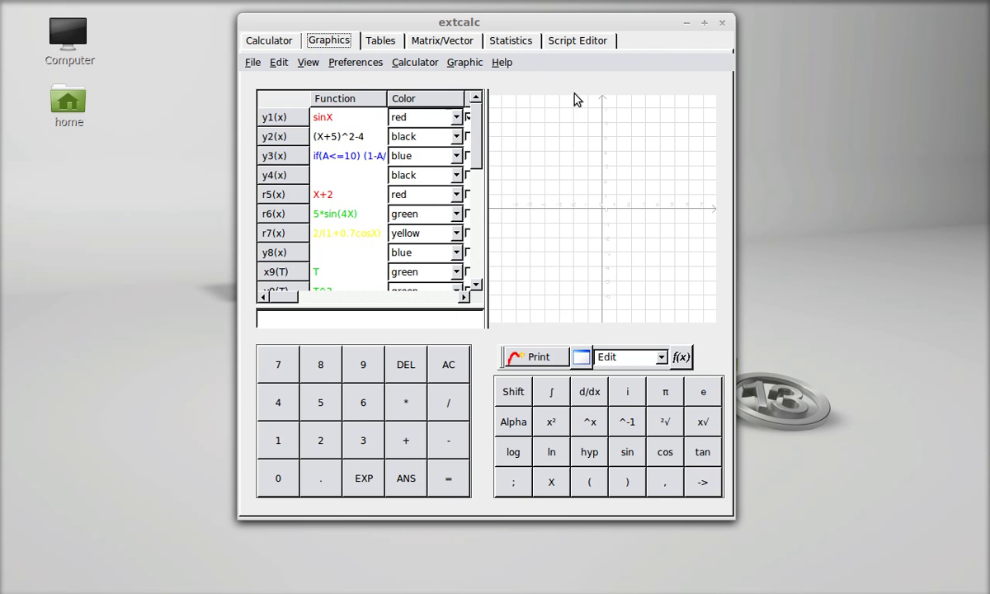
pyautogui.click(379, 41)
pyautogui.click(426, 38)
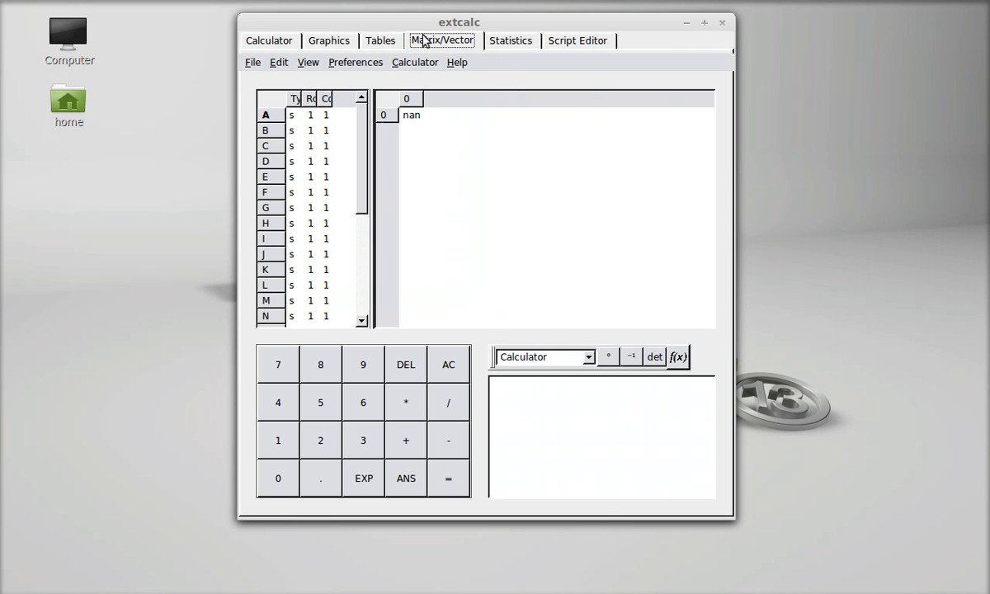
pyautogui.click(394, 43)
# Step: View the Statistics and Script Editor tabs, return to Calculator, then close extcalc
pyautogui.click(505, 40)
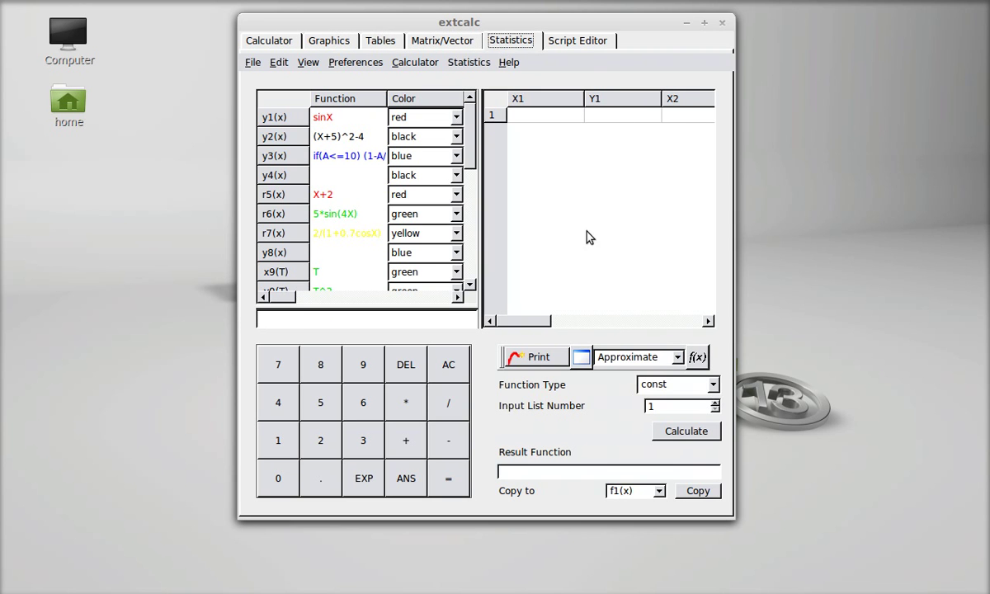
pyautogui.click(587, 41)
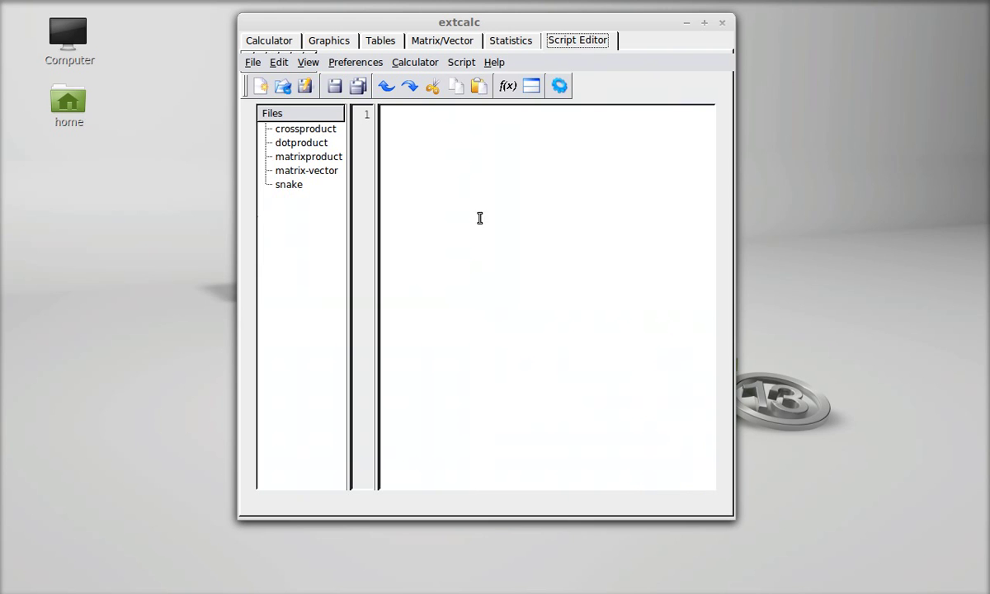
pyautogui.click(246, 41)
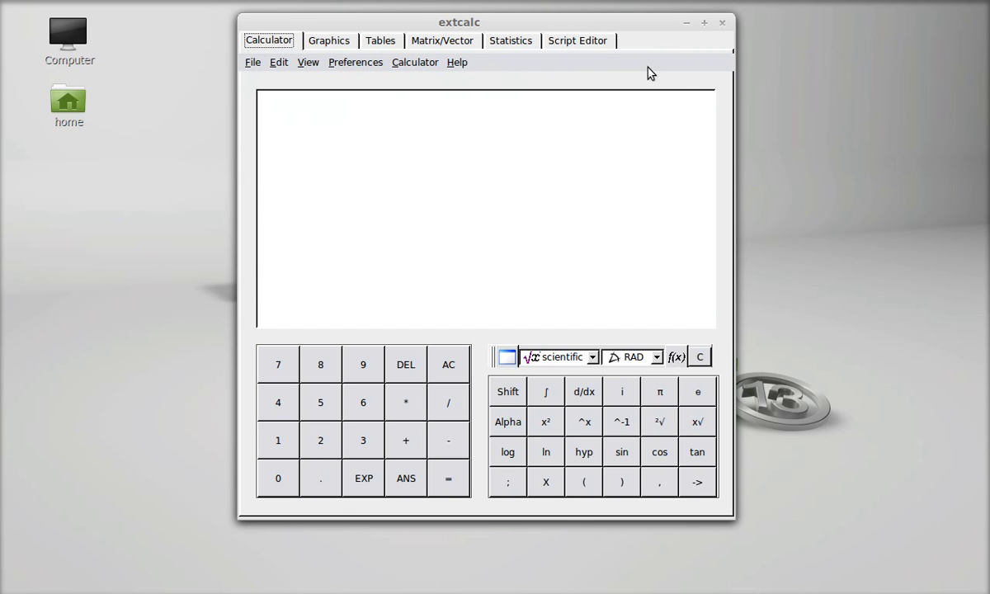
pyautogui.moveTo(599, 27); pyautogui.dragTo(581, 35)
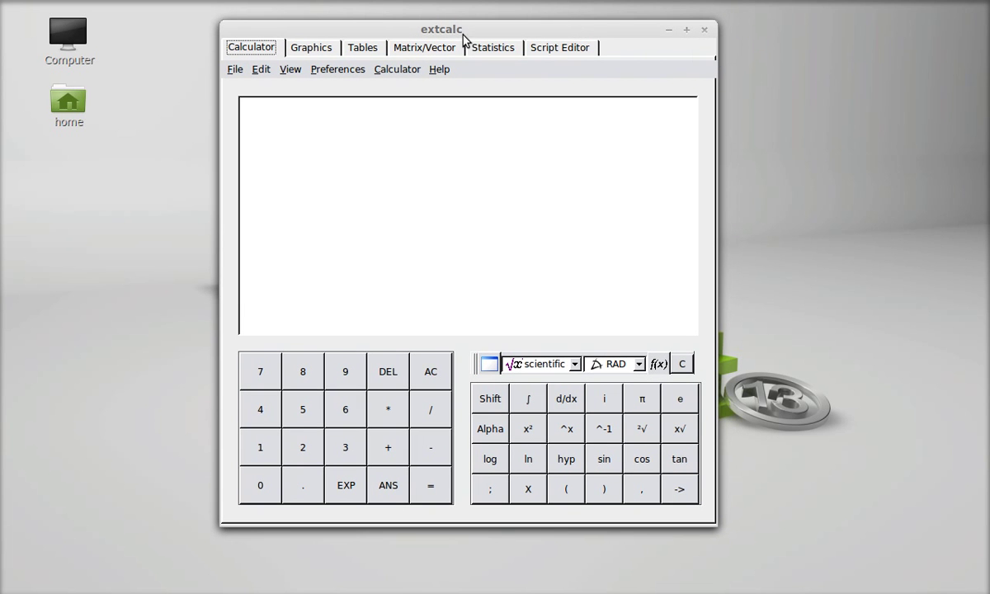
pyautogui.click(704, 31)
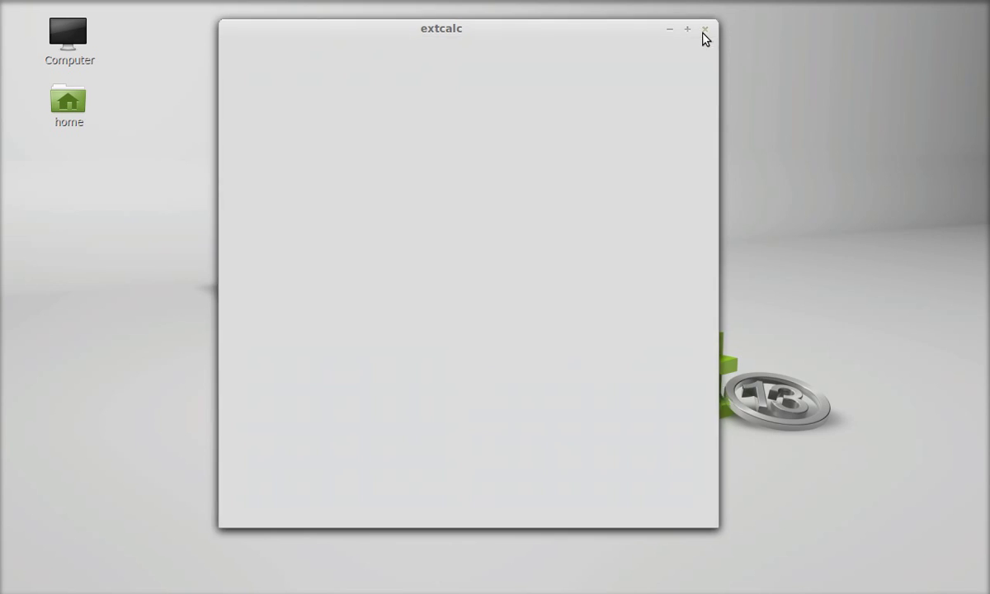